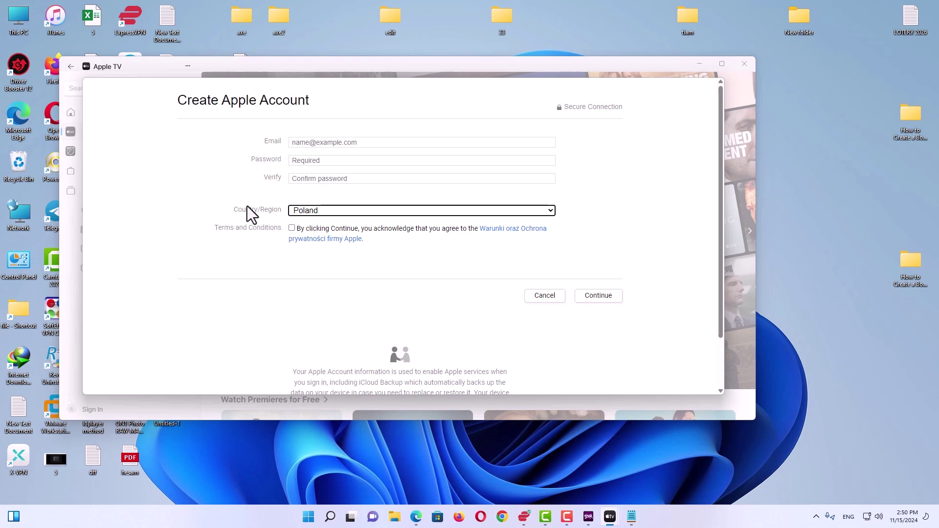
Step: Place the cursor in the Email field of the Poland Create Apple Account form
click(322, 144)
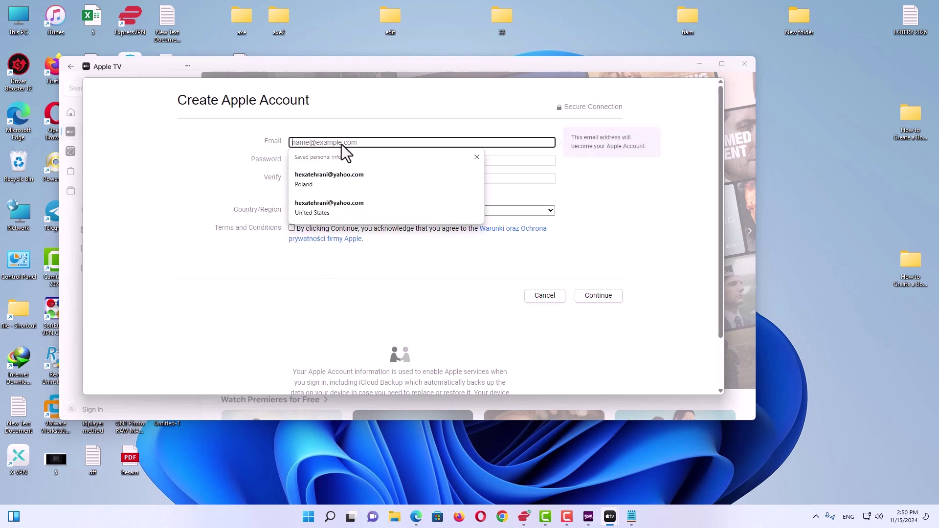
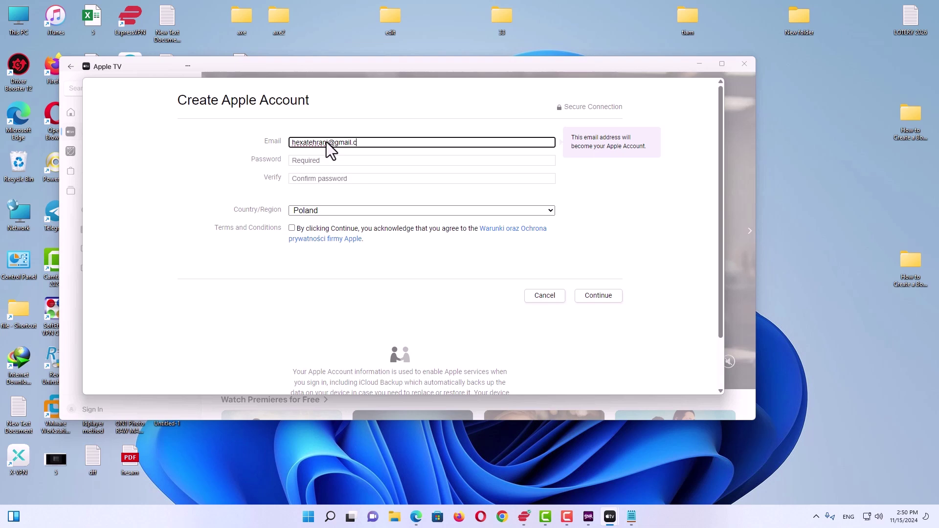
Step: Enter the Gmail address and paste the password copied from the notes into Password
click(358, 161)
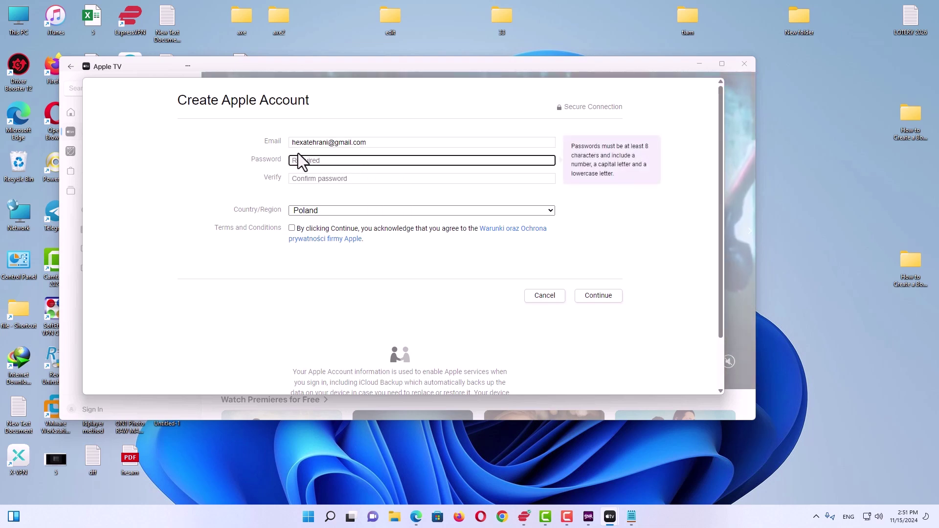
click(635, 512)
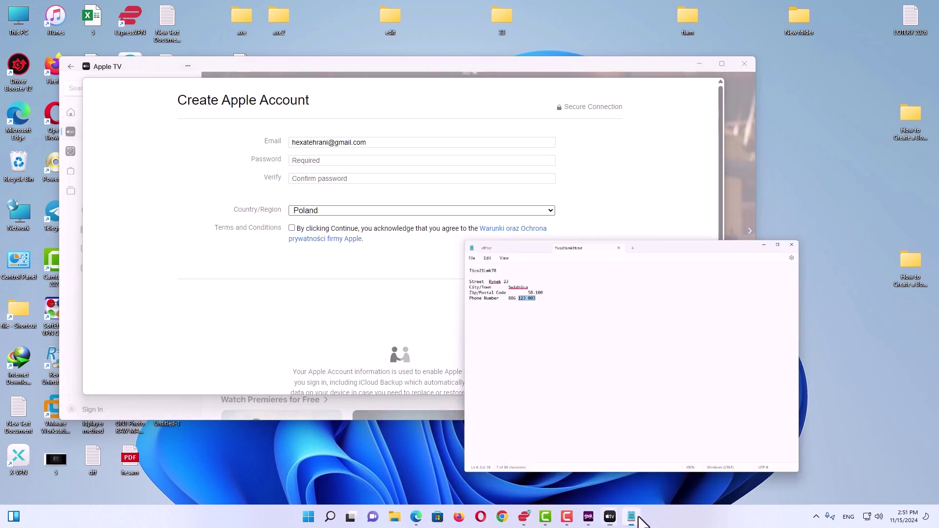
drag(430, 129, 358, 125)
key(ctrl+c)
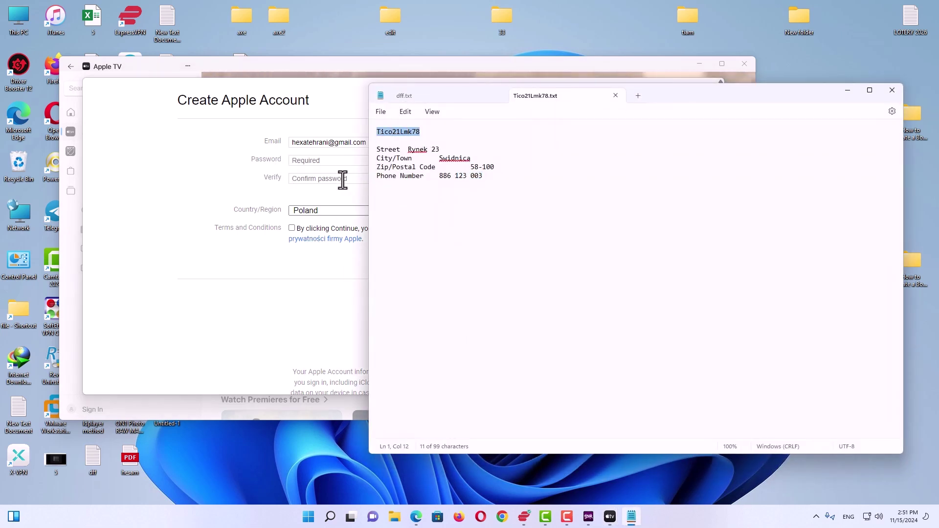
click(302, 160)
key(ctrl+v)
Step: Paste the password into Verify, accept the terms and conditions, and continue
click(329, 178)
key(ctrl+v)
click(292, 228)
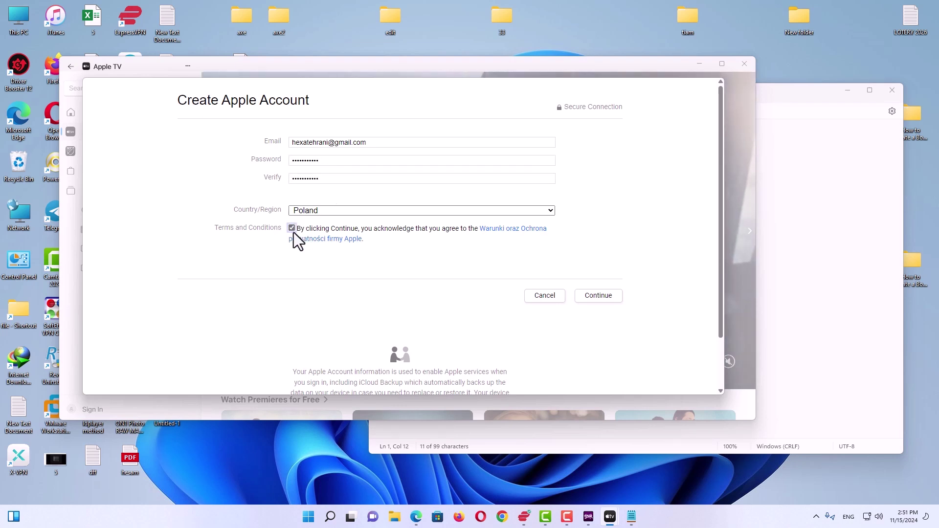
click(609, 300)
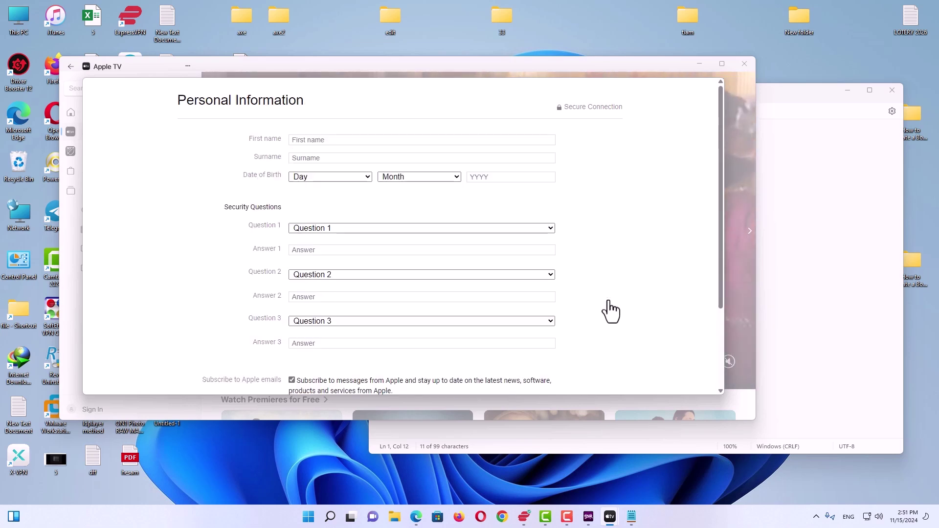
Step: Enter the account holder's first name and surname
click(325, 140)
key(Escape)
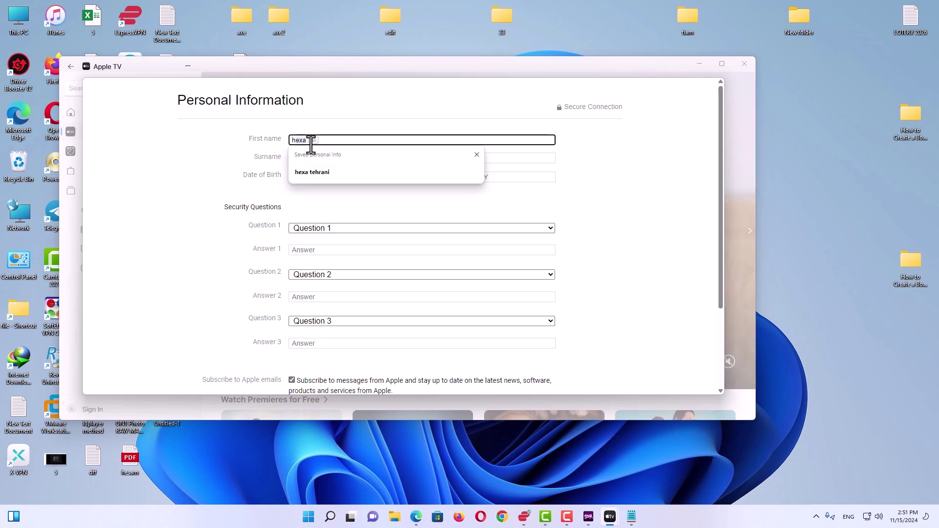
key(Tab)
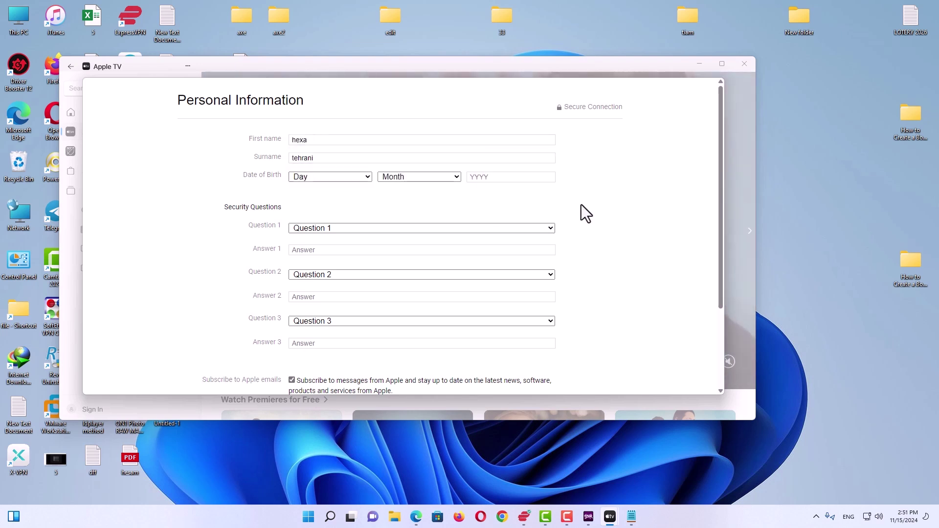
Step: Set the birth date to day 1, January, 2001
click(359, 178)
click(343, 202)
click(421, 176)
click(396, 203)
click(471, 177)
text(2001)
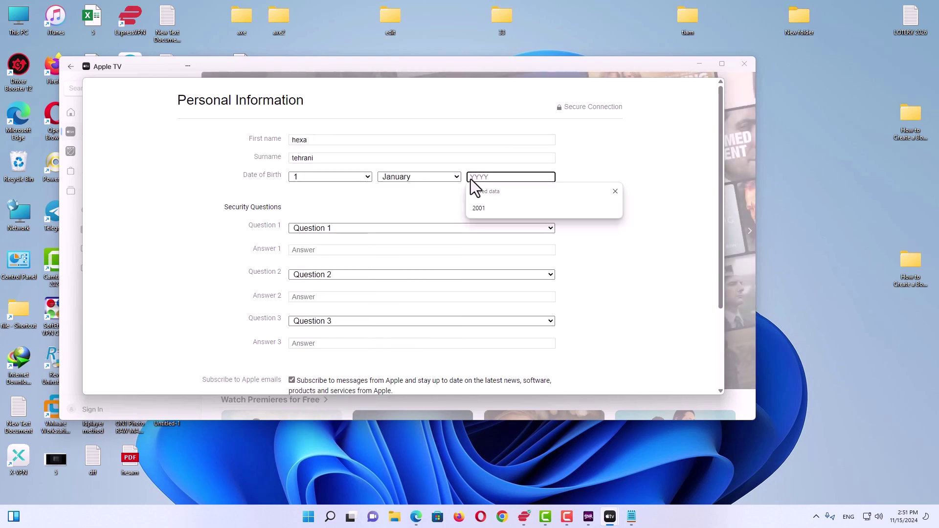
Step: Choose the teenage best friend, dream job and where-parents-met security questions
click(368, 228)
click(352, 241)
click(342, 274)
click(337, 294)
click(329, 321)
click(331, 348)
Step: Type answers to the three security questions and submit the personal information
click(335, 249)
key(Return)
key(Tab)
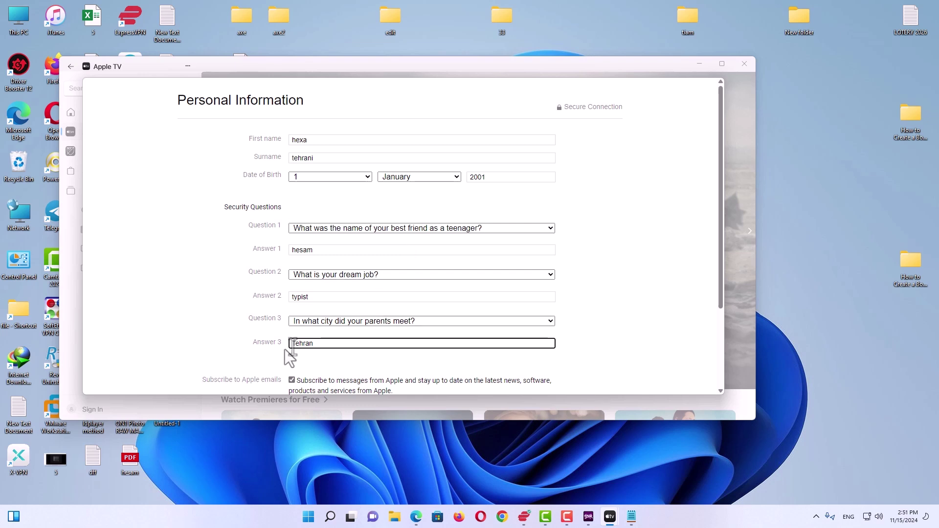
drag(721, 244, 721, 315)
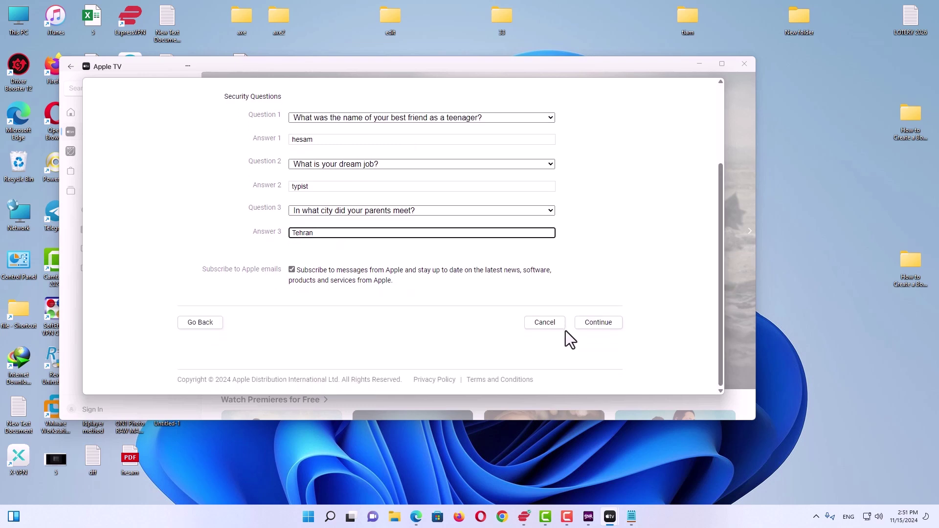
click(601, 324)
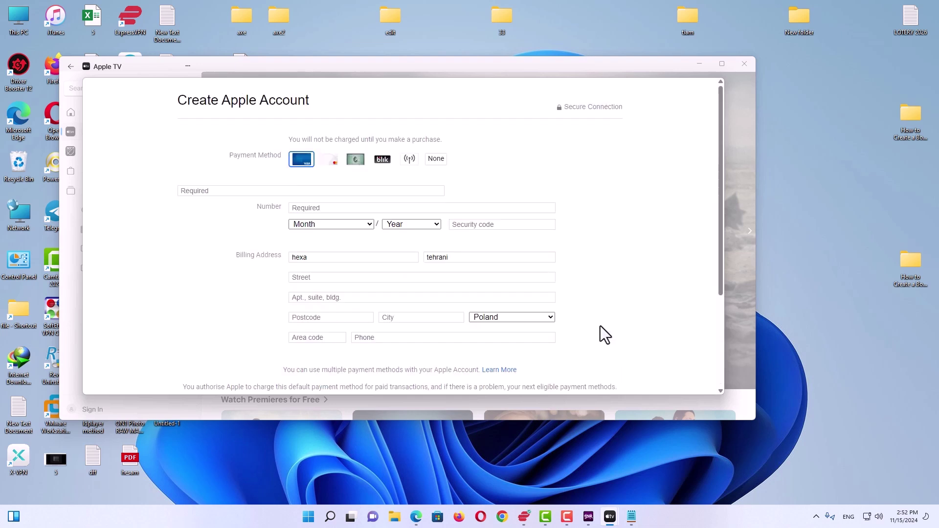
Step: Choose BLIK as the payment method and paste the street address from the notes
click(382, 159)
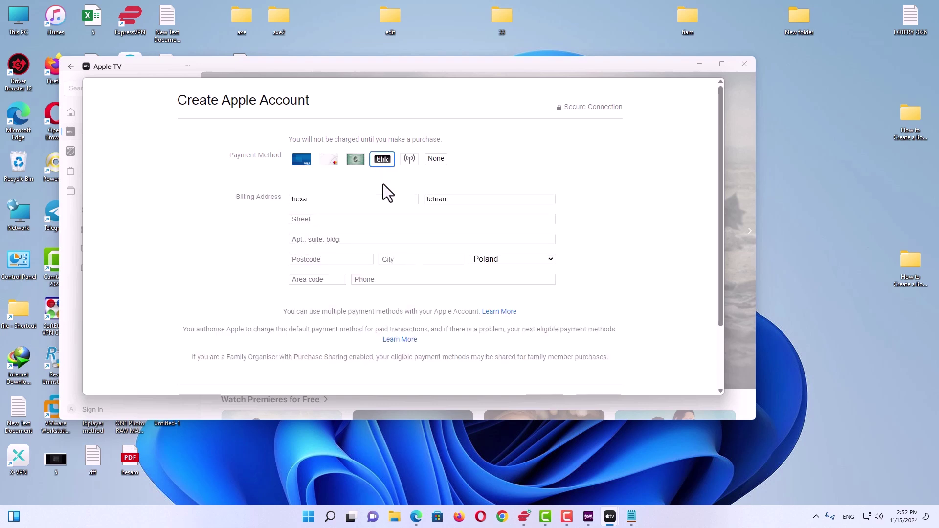
click(631, 516)
click(440, 149)
key(ctrl+shift+Left)
key(ctrl+shift+Left)
click(322, 204)
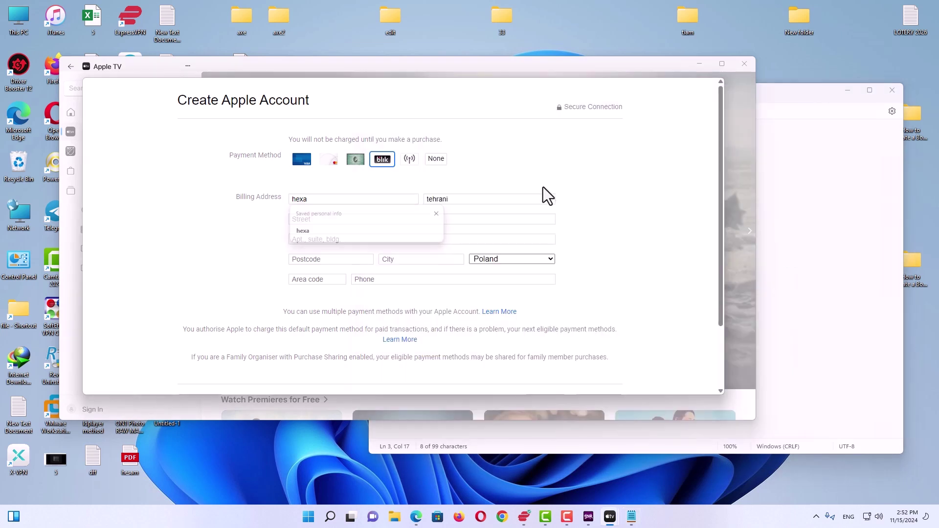
click(324, 219)
key(ctrl+v)
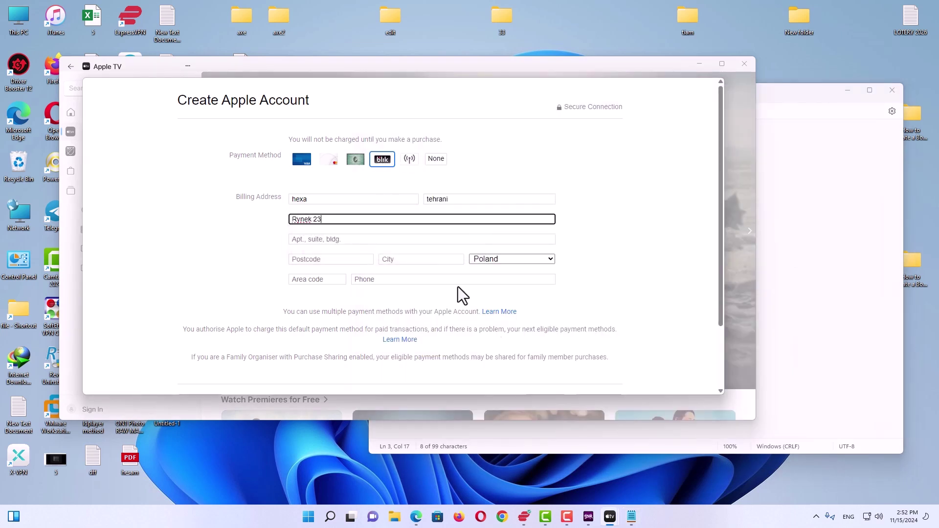
Step: Copy the town name from the notes into the City field
click(631, 517)
drag(473, 158, 438, 158)
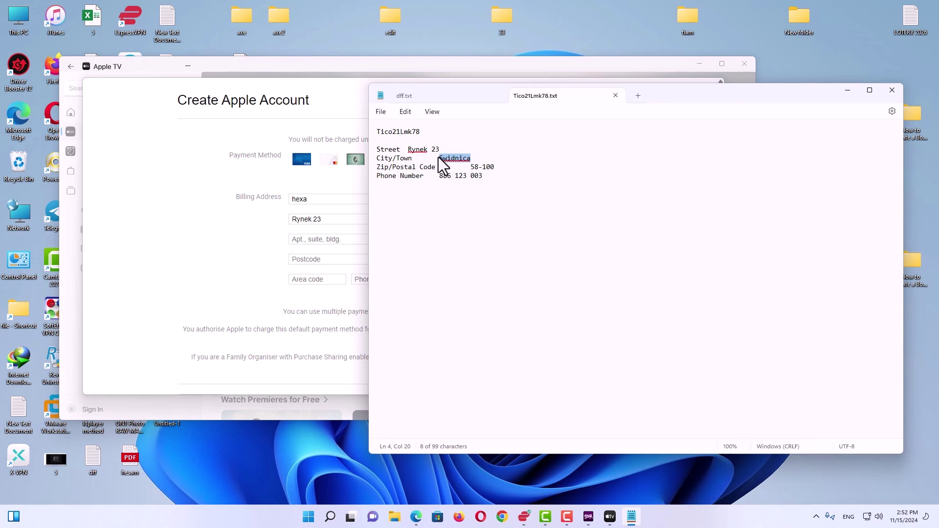
click(206, 277)
click(418, 259)
key(ctrl+v)
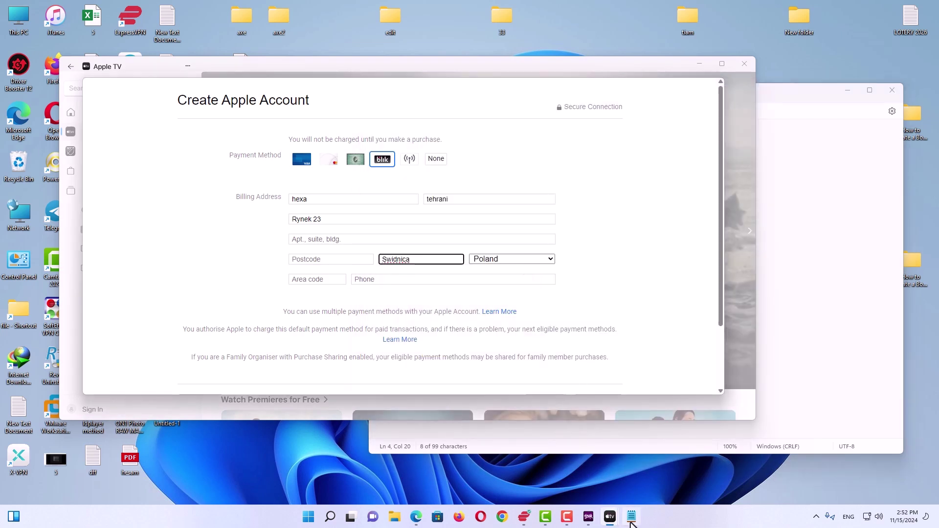
Step: Fill in the Postcode field and clear the postcode mistakenly pasted into Phone
click(631, 517)
click(494, 167)
drag(493, 167, 469, 167)
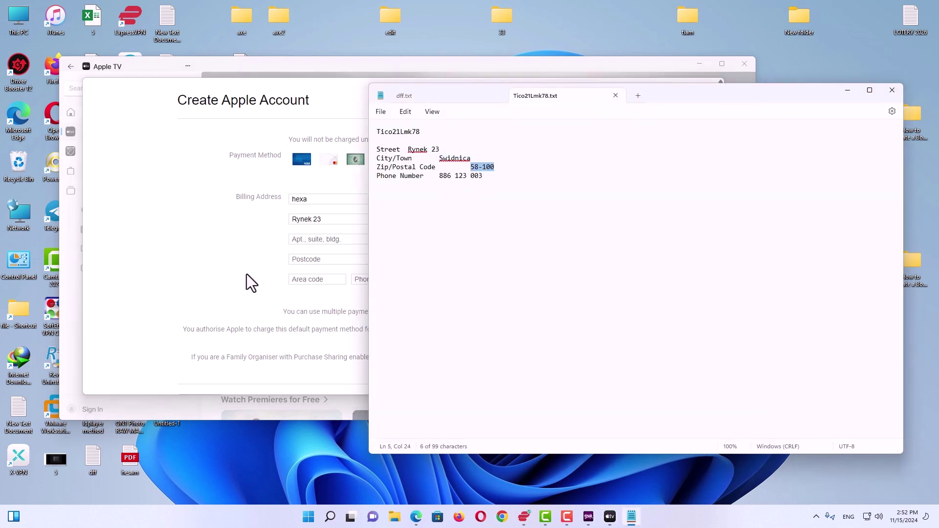
click(246, 276)
click(384, 279)
key(ctrl+v)
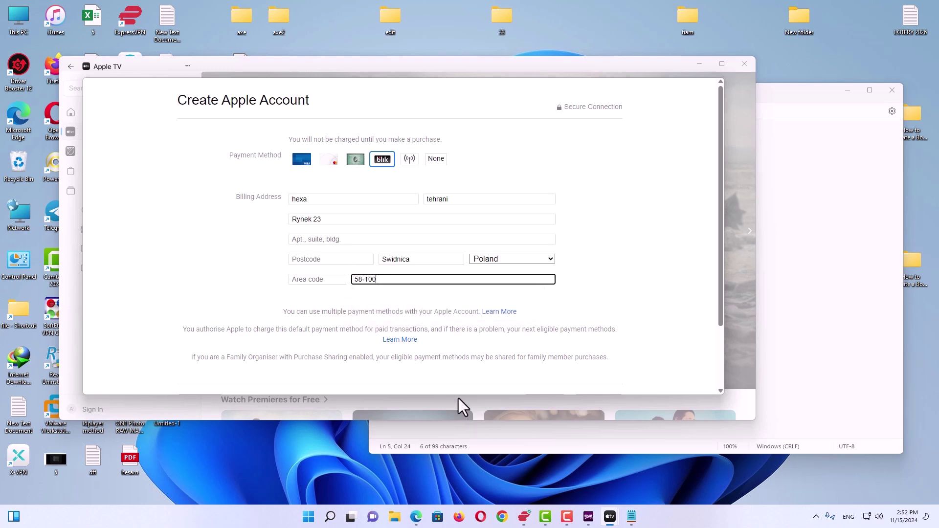
click(342, 259)
click(343, 290)
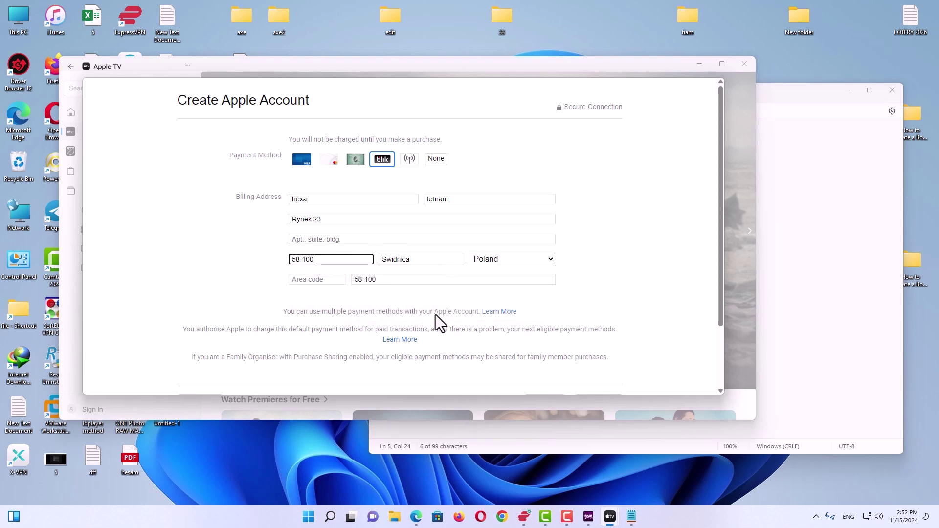
key(BackSpace)
Step: Paste the phone number from the notes, enter the area code, and submit the billing details
click(626, 511)
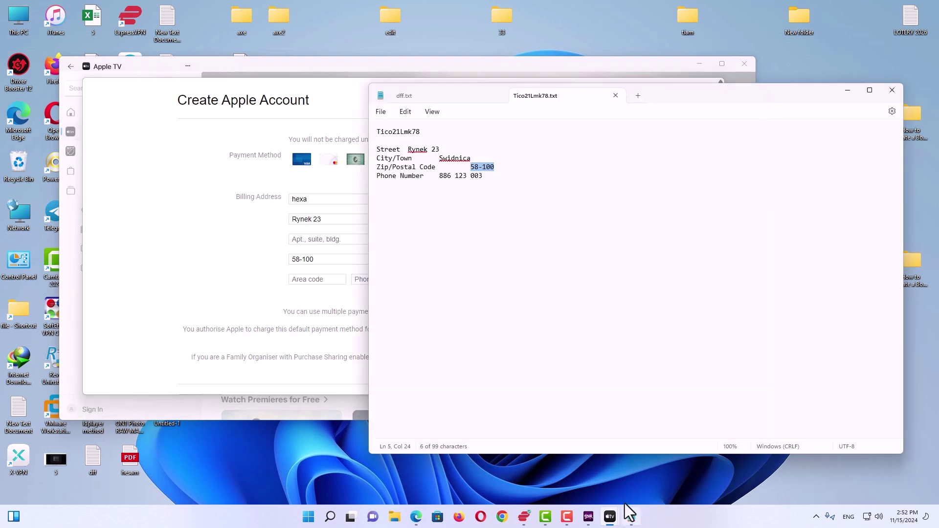
drag(482, 176, 462, 177)
key(ctrl+c)
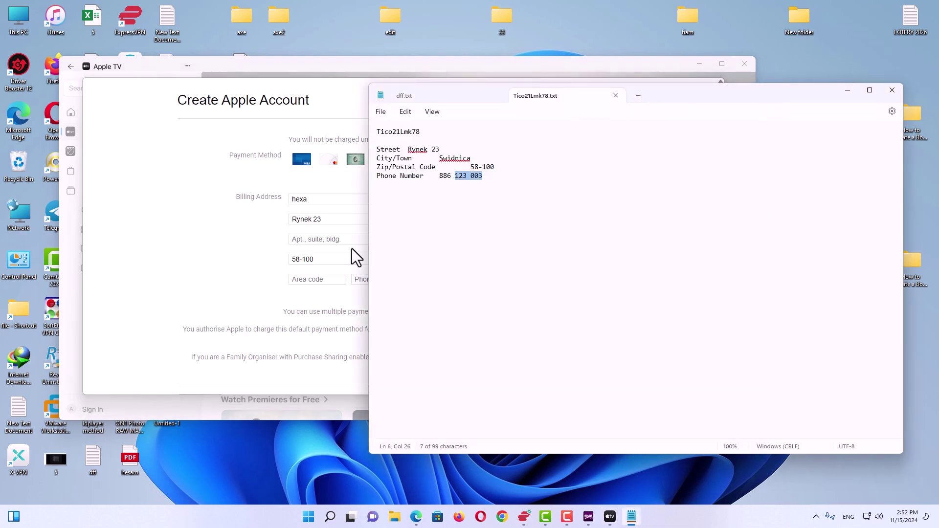
click(351, 248)
click(404, 278)
key(ctrl+v)
click(308, 280)
text(886)
drag(721, 280, 726, 325)
click(598, 344)
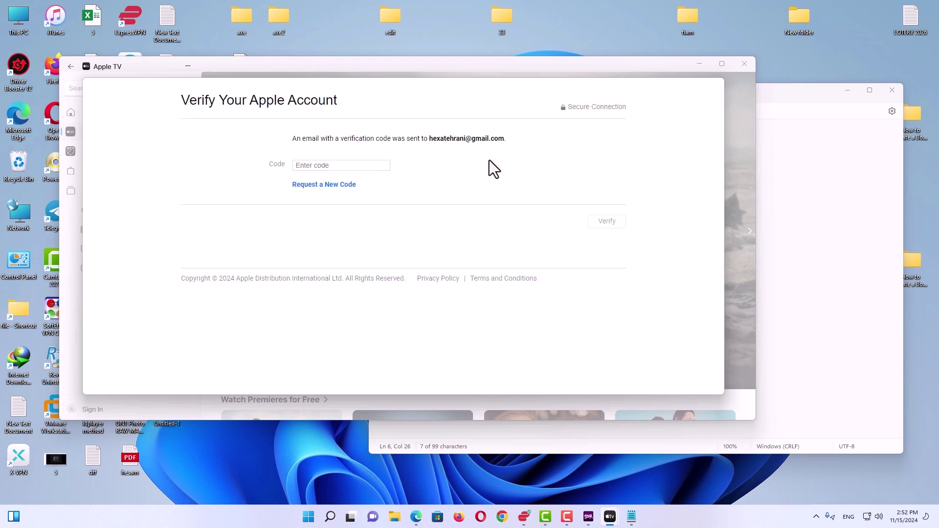
Step: Switch to the Gmail inbox in Edge and check which account is signed in
key(alt+Tab)
drag(617, 48, 563, 96)
click(763, 145)
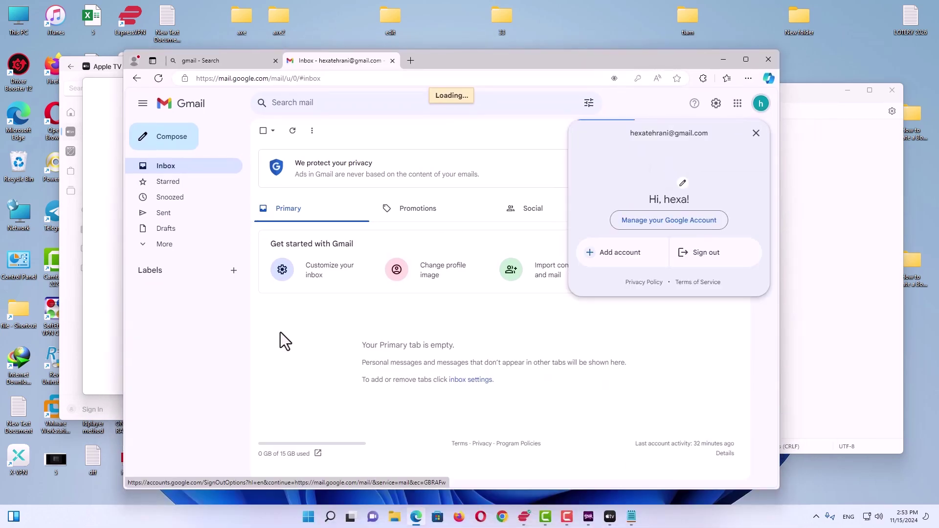
click(755, 135)
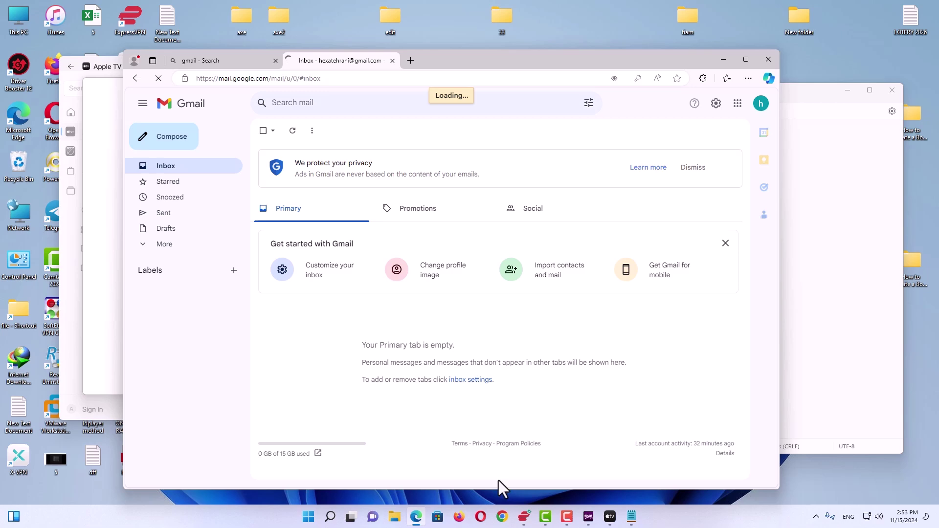
key(ctrl+t)
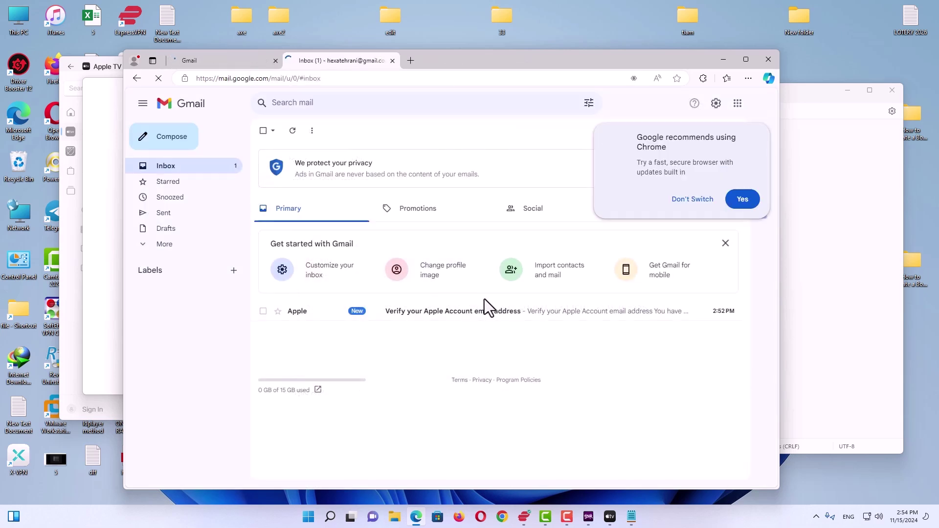
click(473, 317)
drag(333, 371, 294, 374)
right_click(293, 374)
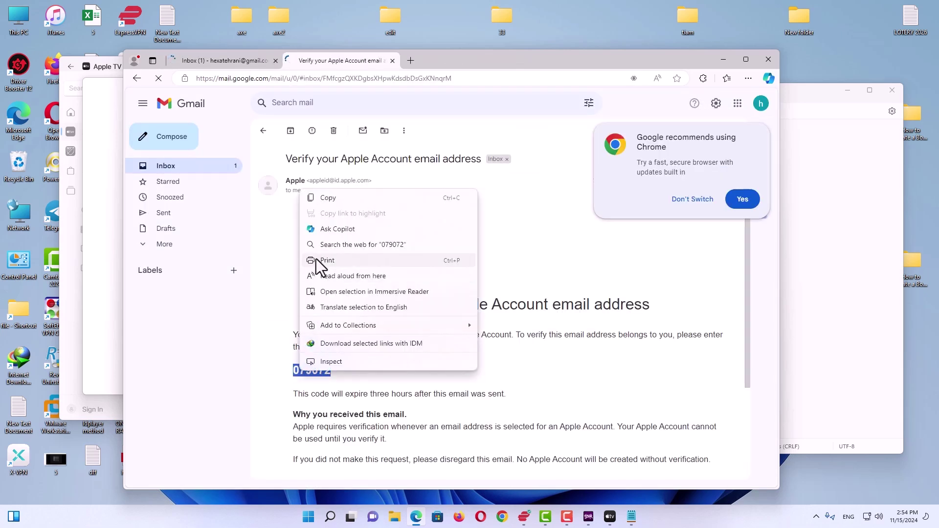
click(325, 197)
click(724, 59)
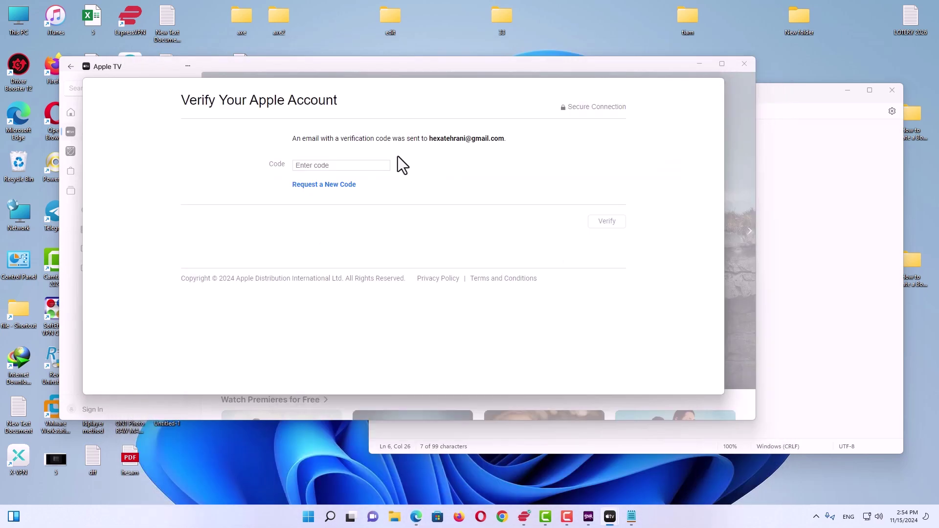
Step: Paste the copied code into the Code field, verify it, and continue past the confirmation
click(342, 165)
key(ctrl+v)
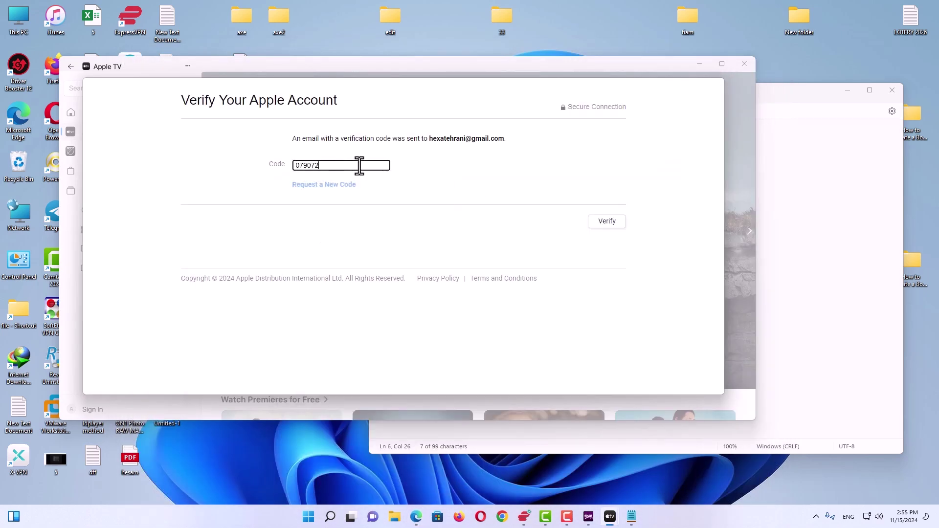
click(606, 224)
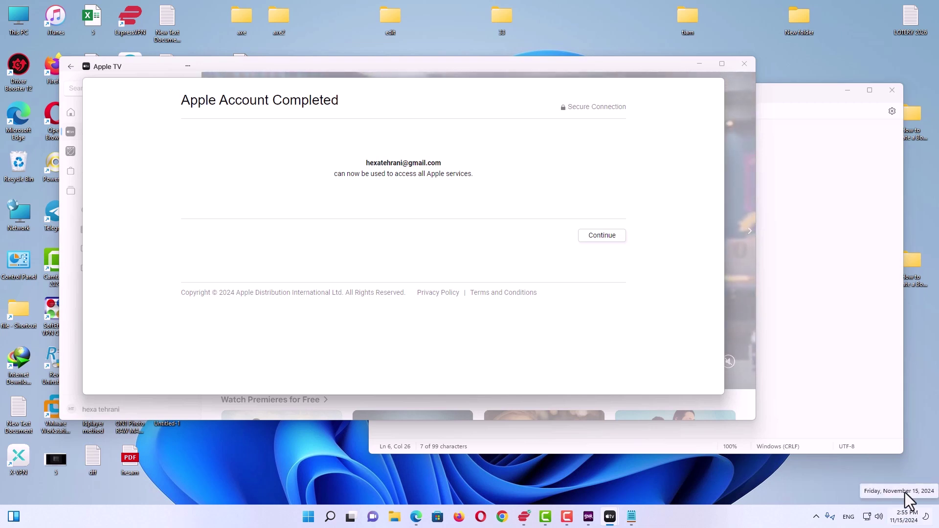
click(597, 248)
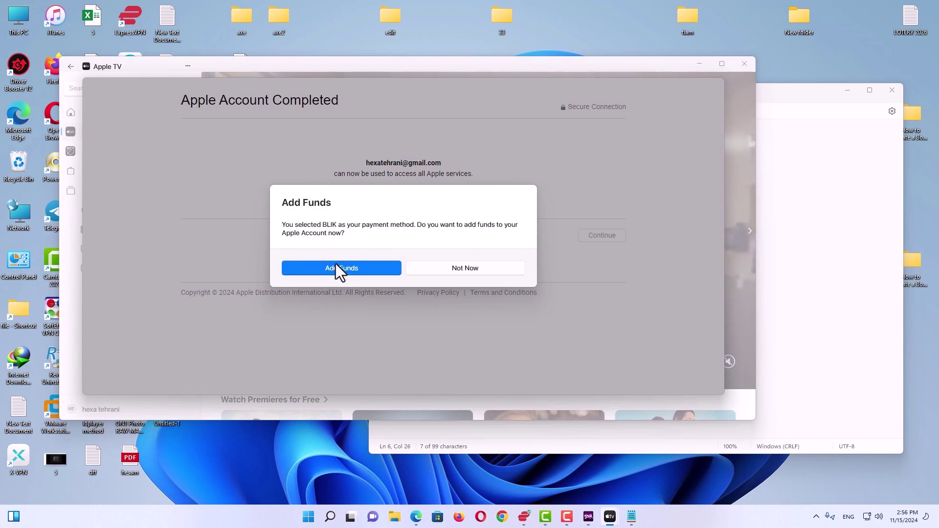
Step: Choose Not Now for adding funds, close Apple TV and Notepad, and bring up SecHex Spoofy
click(451, 271)
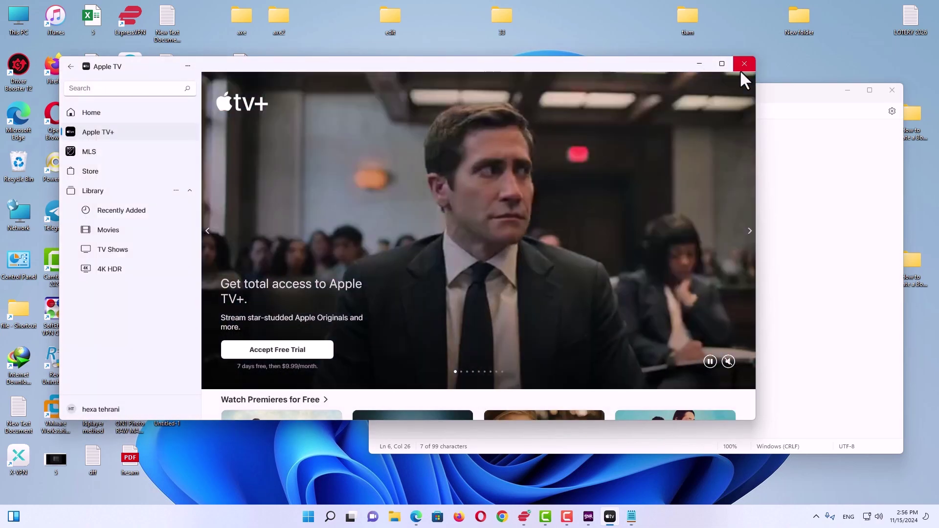
click(742, 69)
click(892, 90)
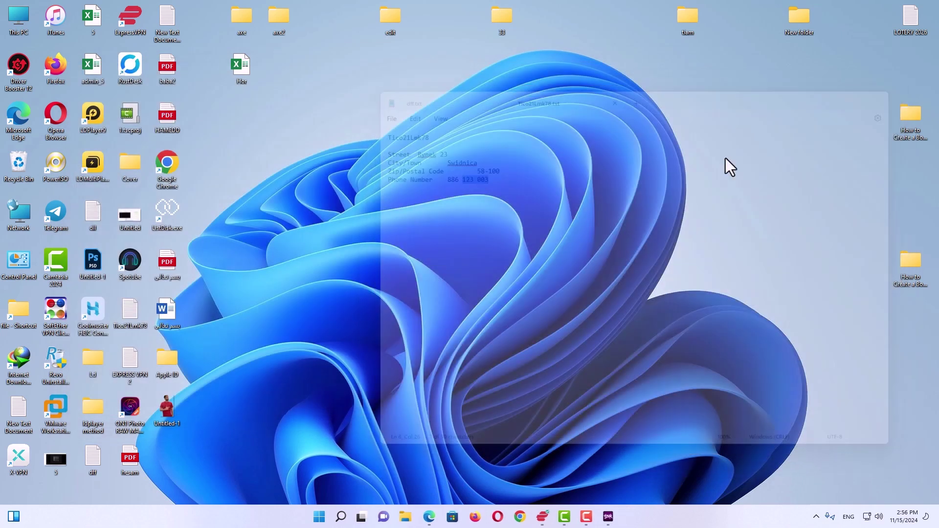
click(613, 521)
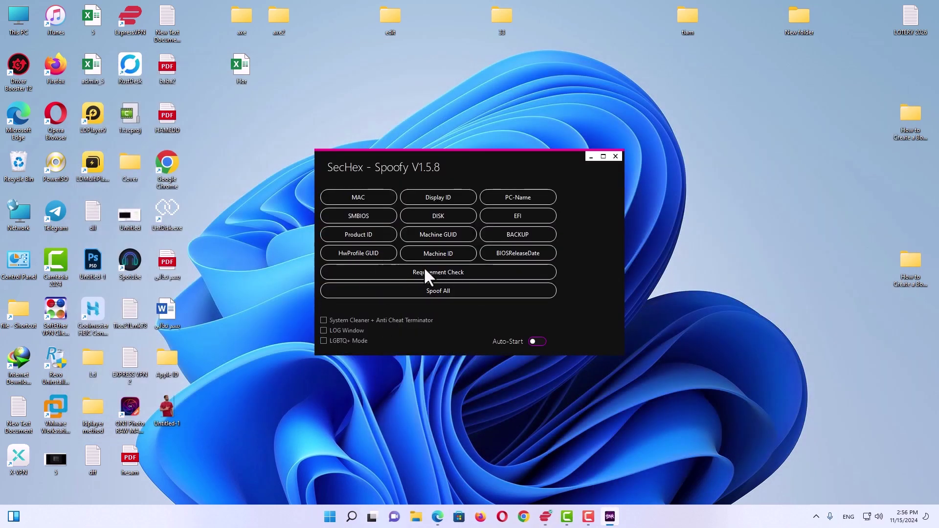